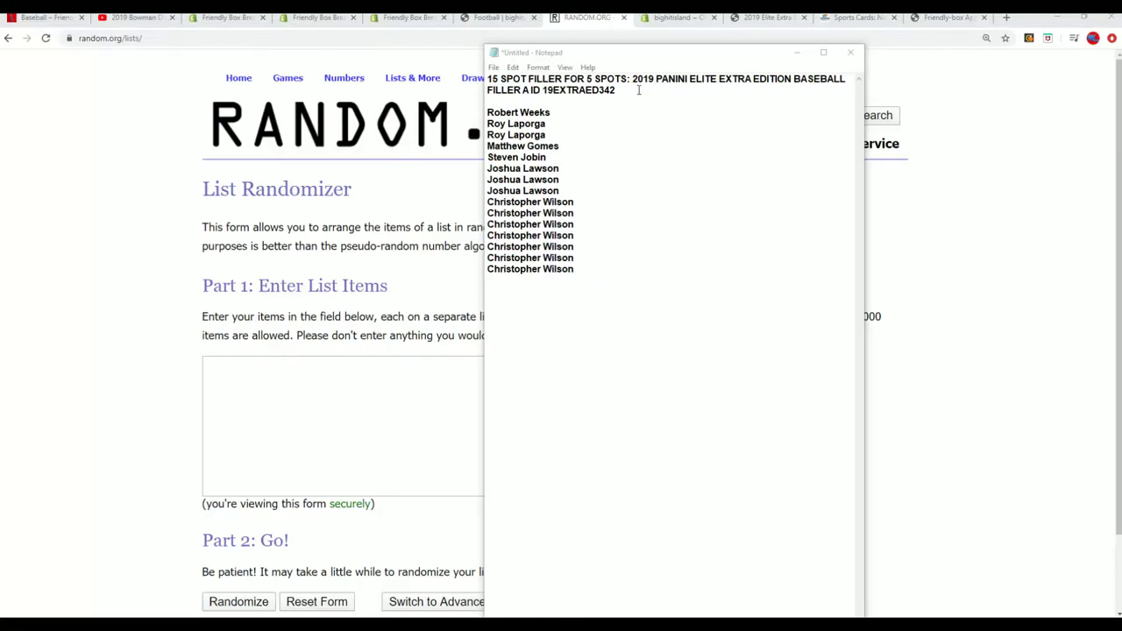
- Copy the fifteen participant names from the Notepad list
click(494, 98)
drag(577, 268, 488, 112)
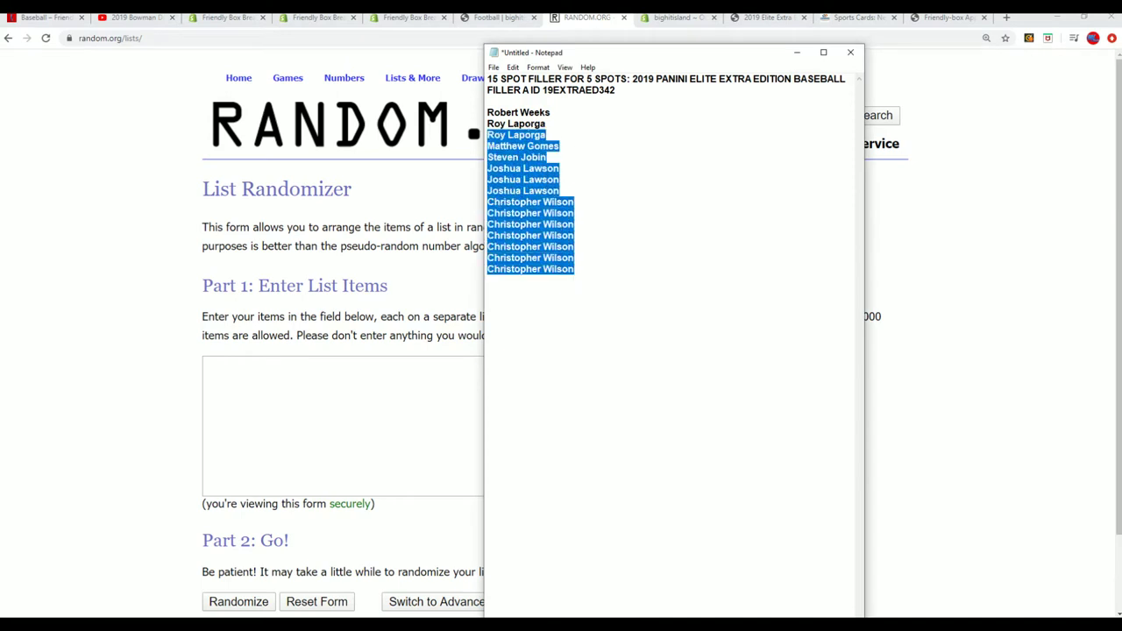
right_click(495, 114)
click(526, 145)
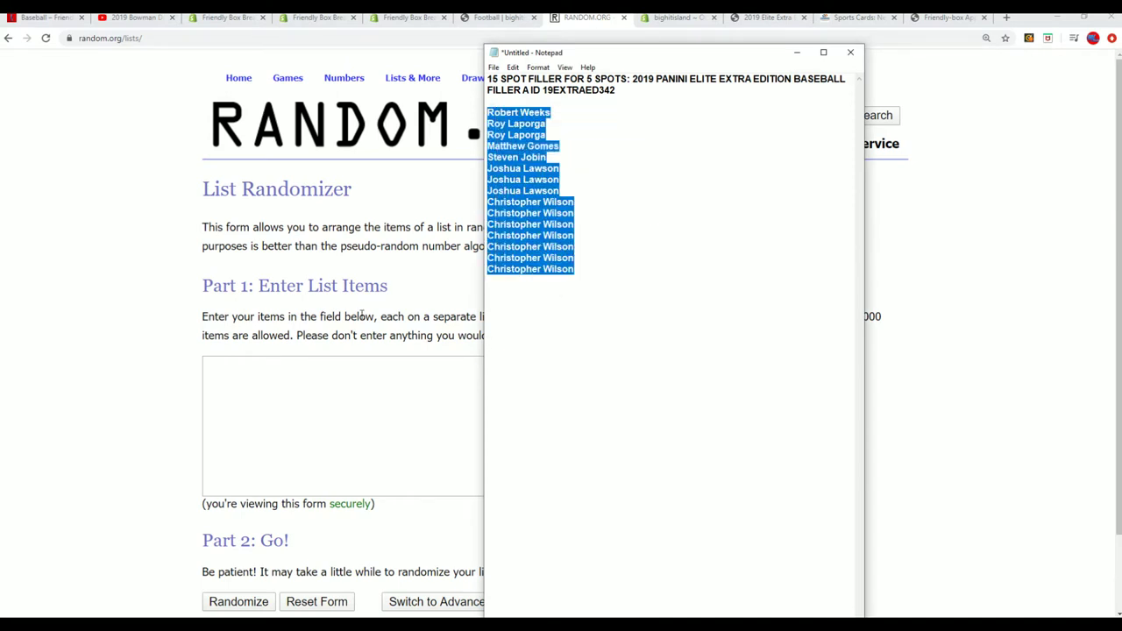
- Paste the names into the RANDOM.ORG List Randomizer and shuffle them
click(227, 366)
right_click(227, 367)
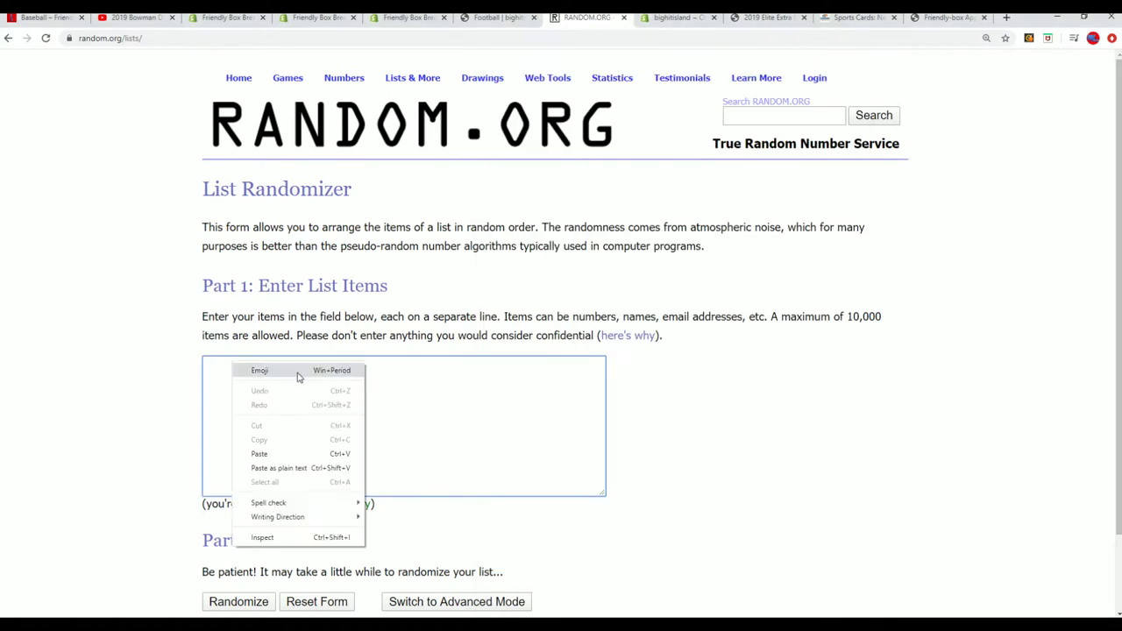
click(263, 453)
scroll(786, 455, down, 2)
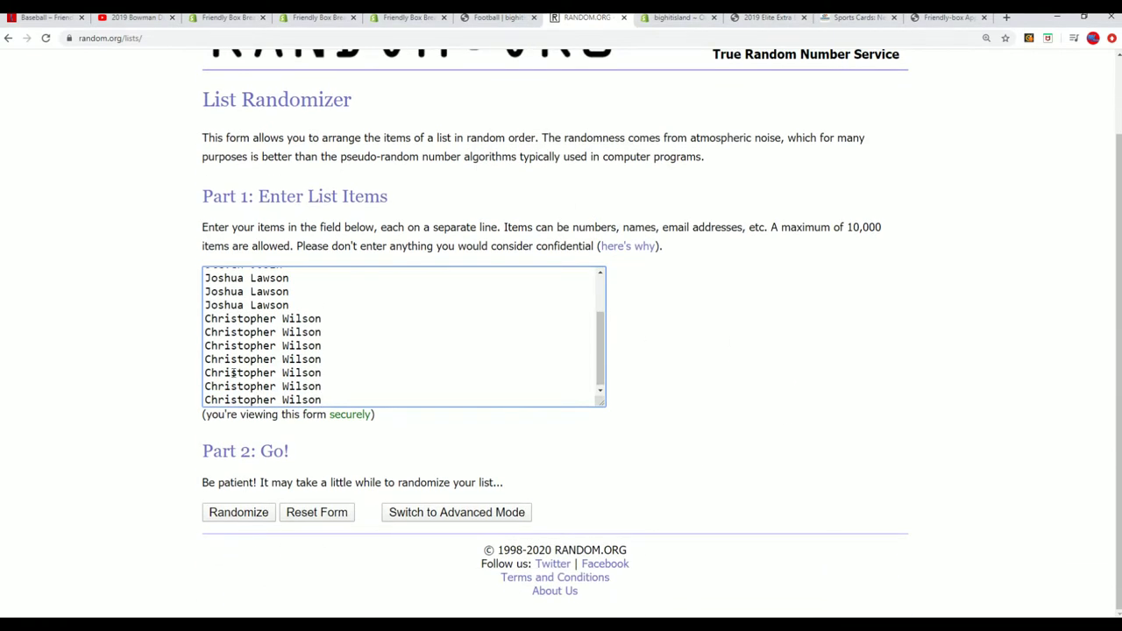
click(239, 512)
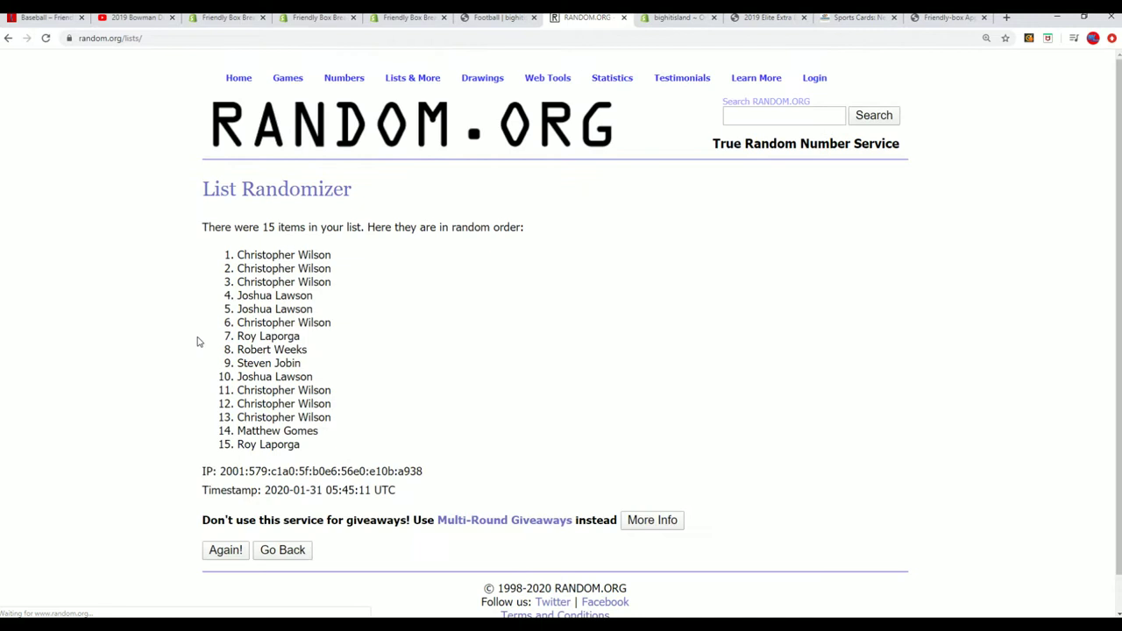
scroll(210, 450, down, 1)
- Reshuffle the list six more times until the page reports seven randomizations
click(224, 512)
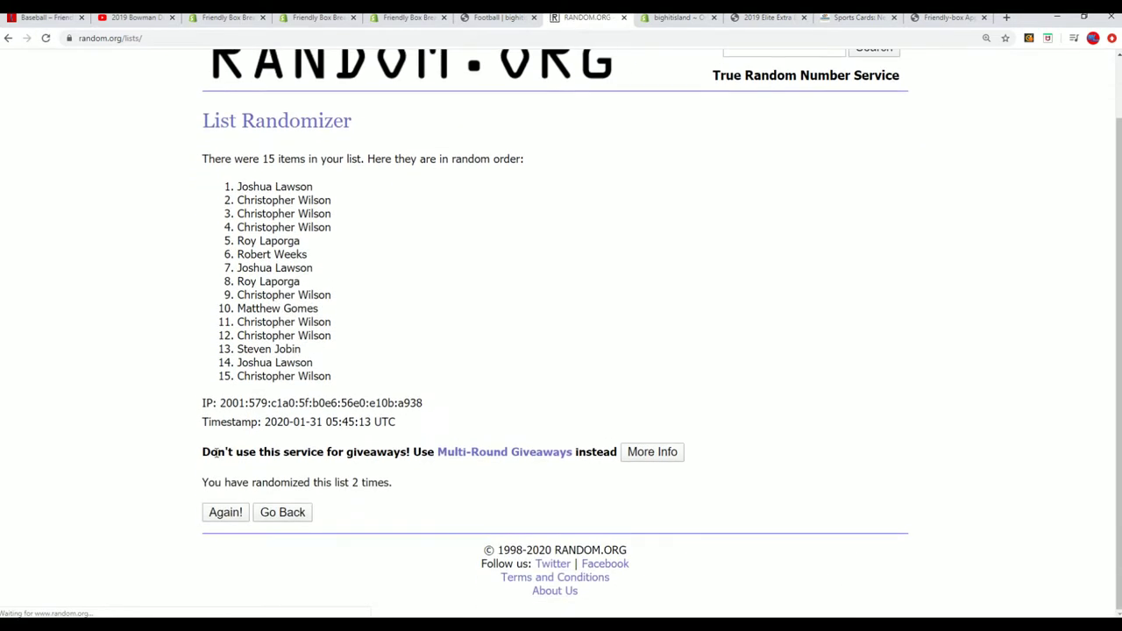
click(224, 512)
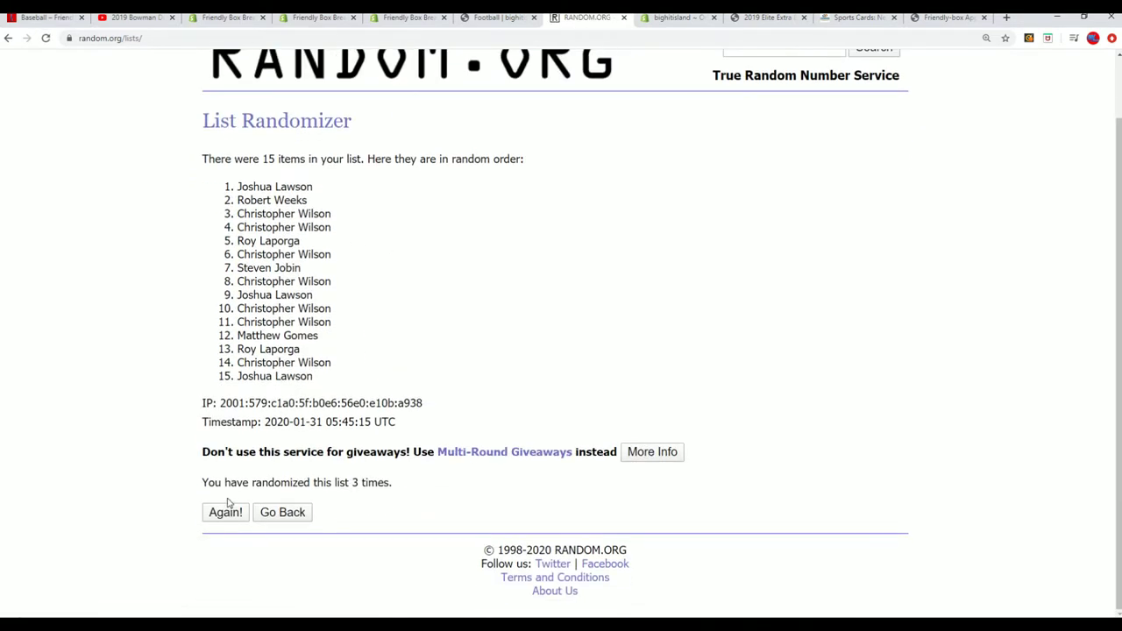
click(225, 512)
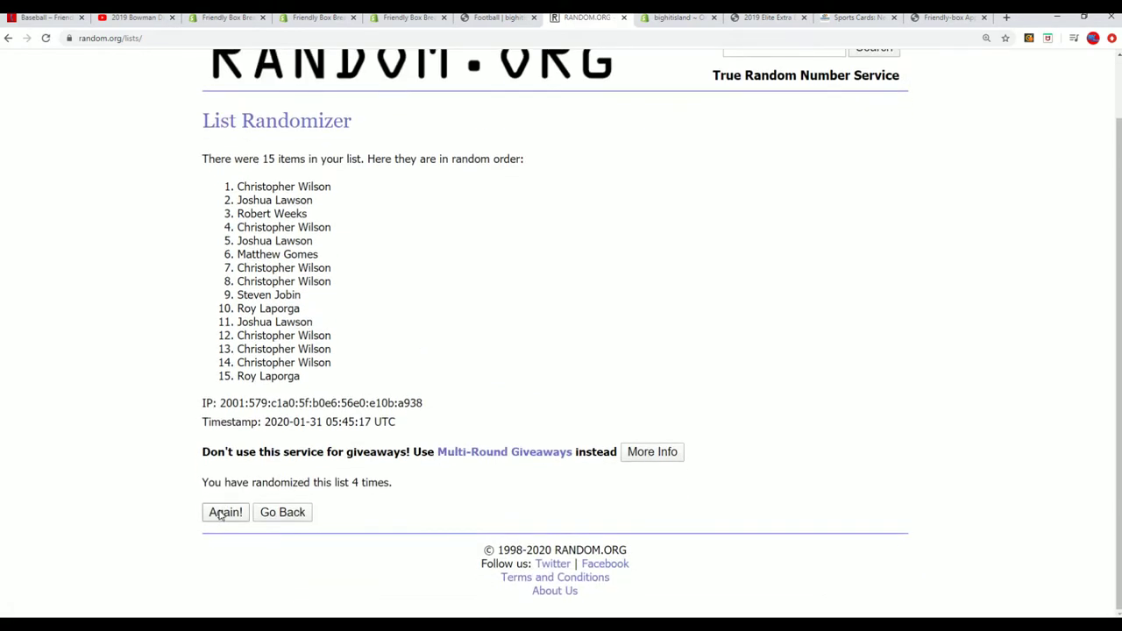
click(222, 516)
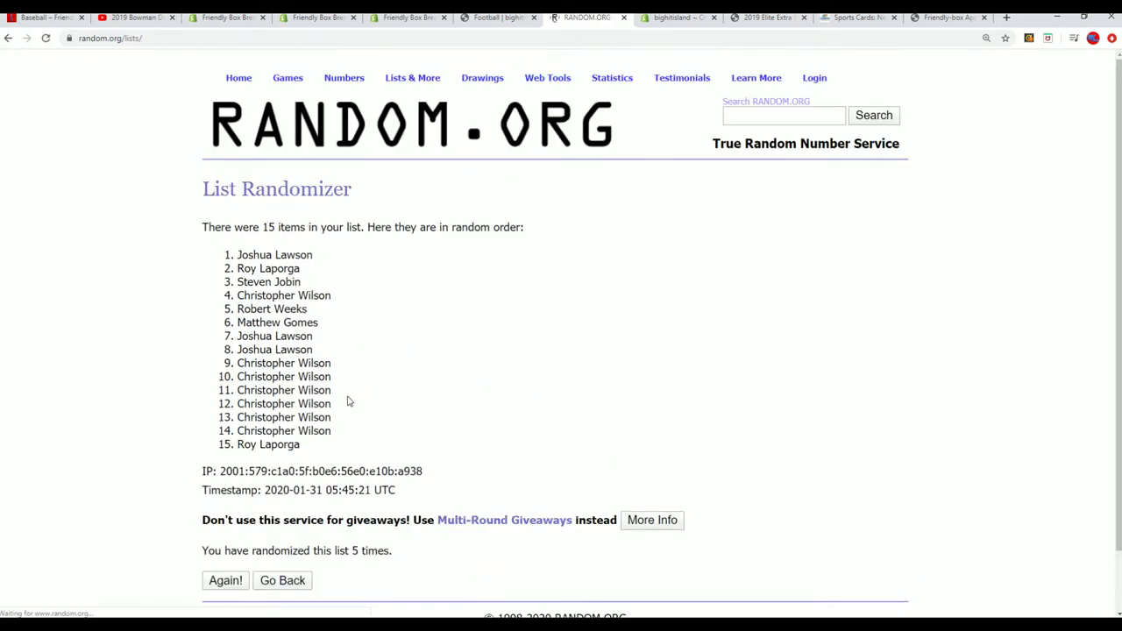
click(234, 508)
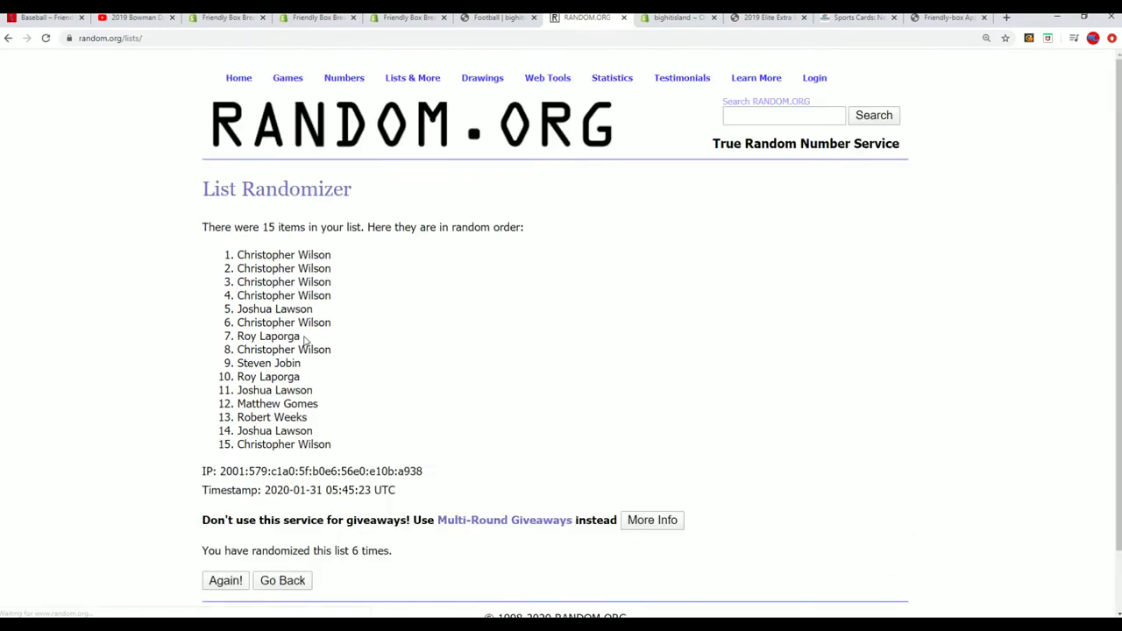
click(232, 515)
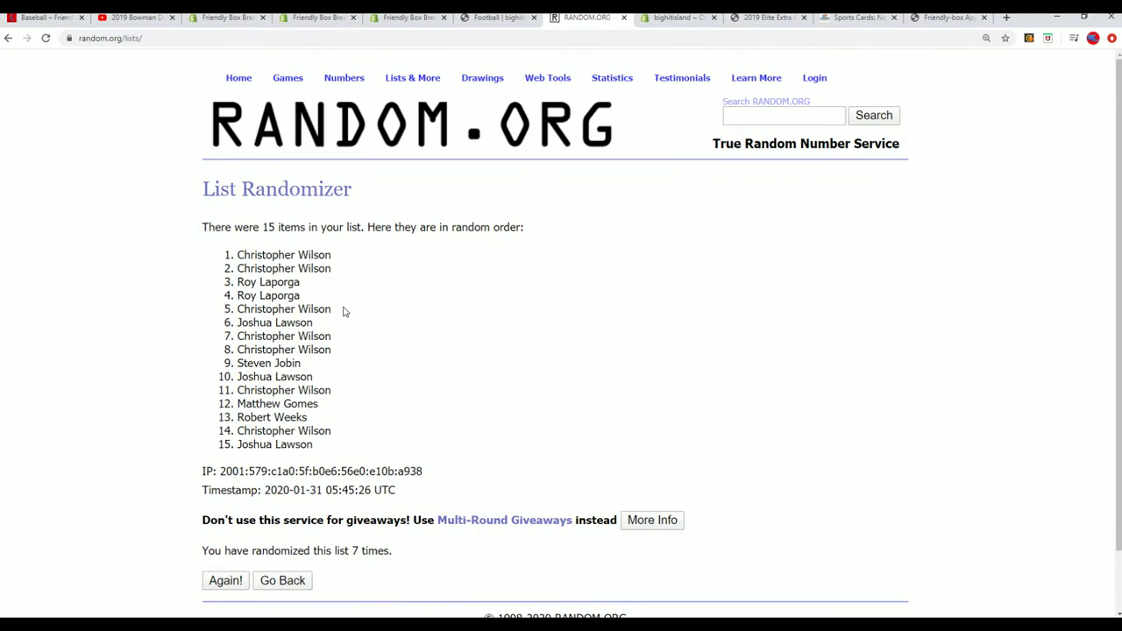
- Copy the top five names from the seventh shuffle
drag(331, 309, 239, 256)
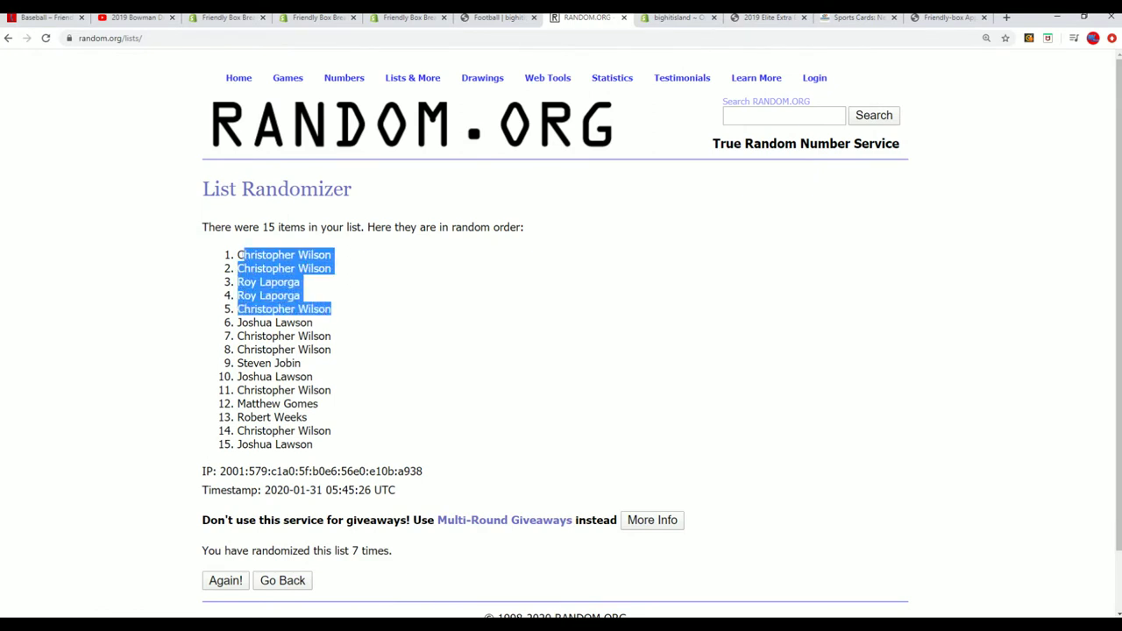
right_click(241, 255)
click(272, 263)
- Paste the five winners below the Notepad list and select break ID 19EXTRAED342
key(alt+Tab)
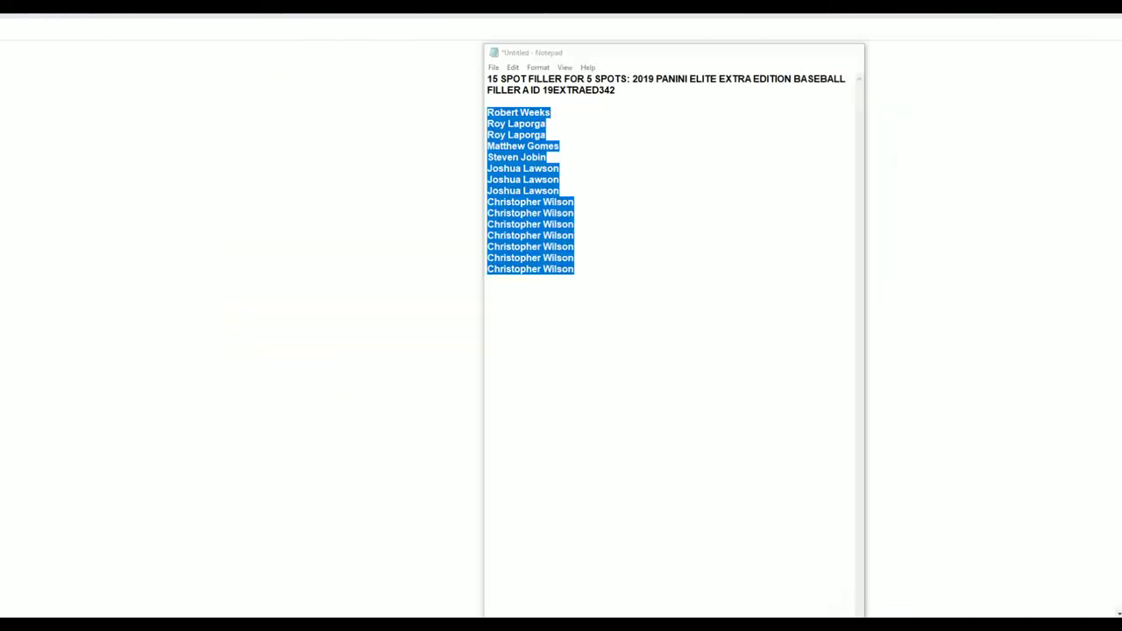
click(627, 274)
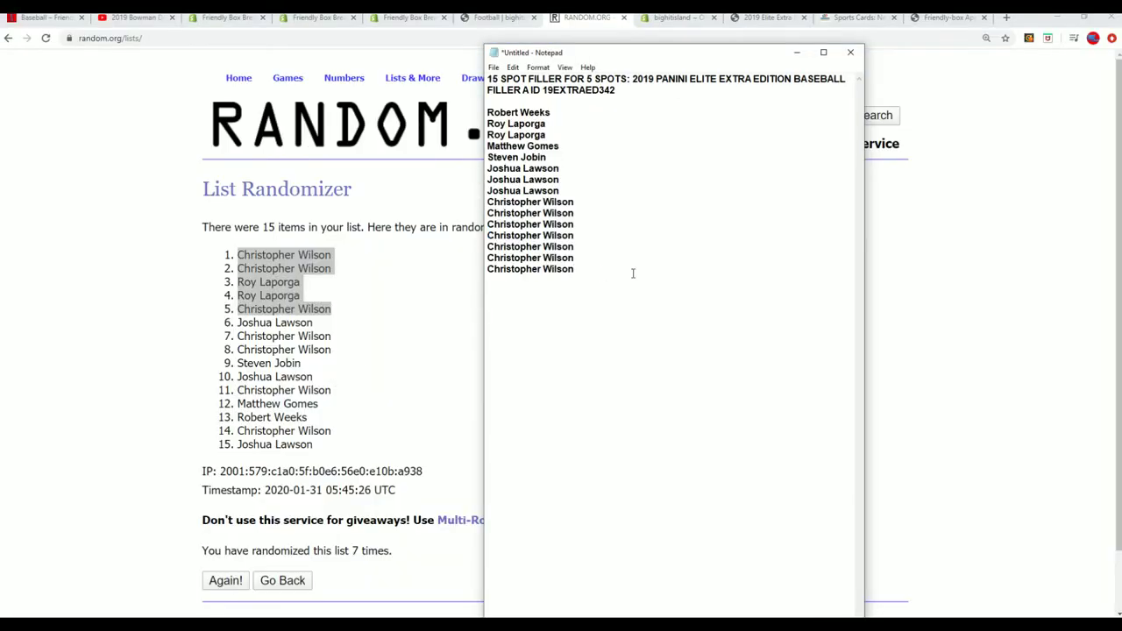
key(ctrl+v)
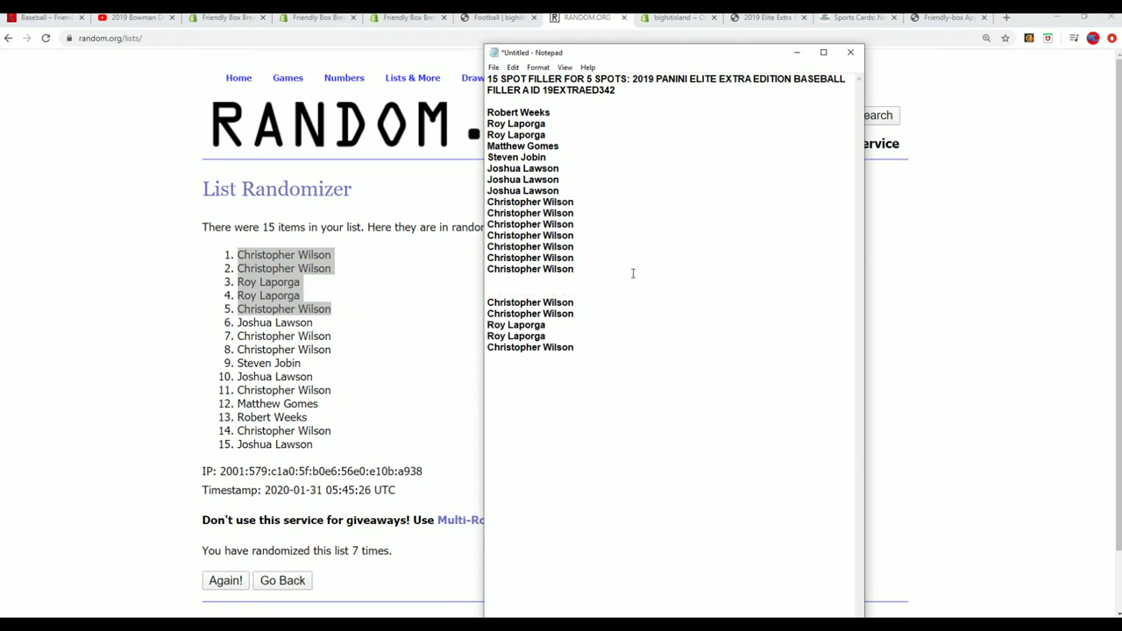
double_click(579, 90)
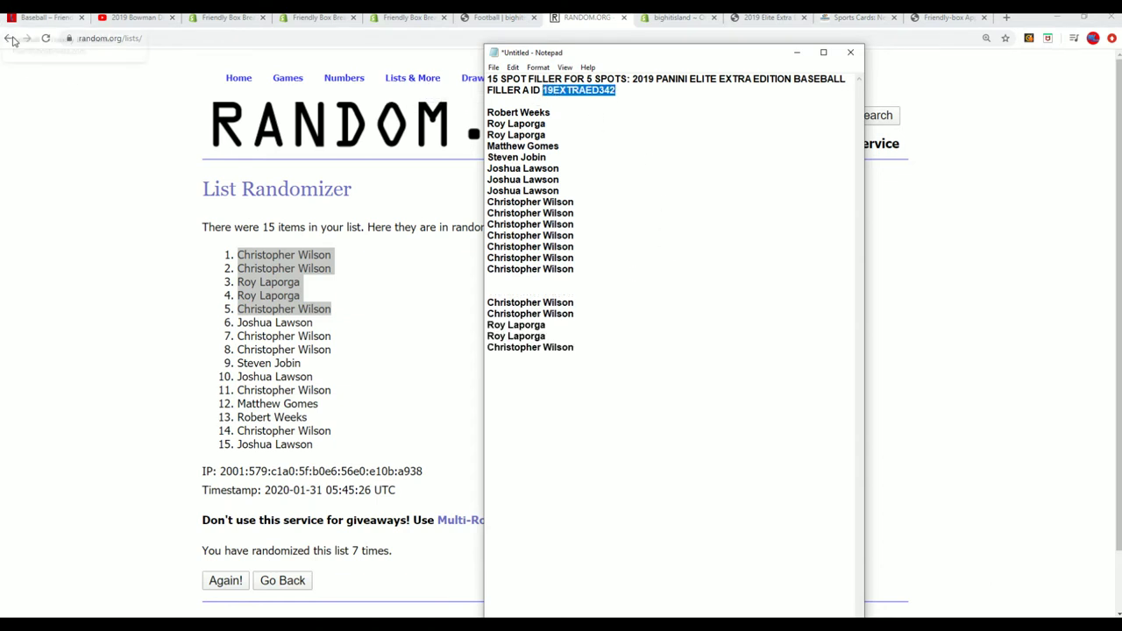
- Show the Friendly Box Breaks Baseball page and clear the text selection
click(48, 21)
scroll(533, 443, down, 5)
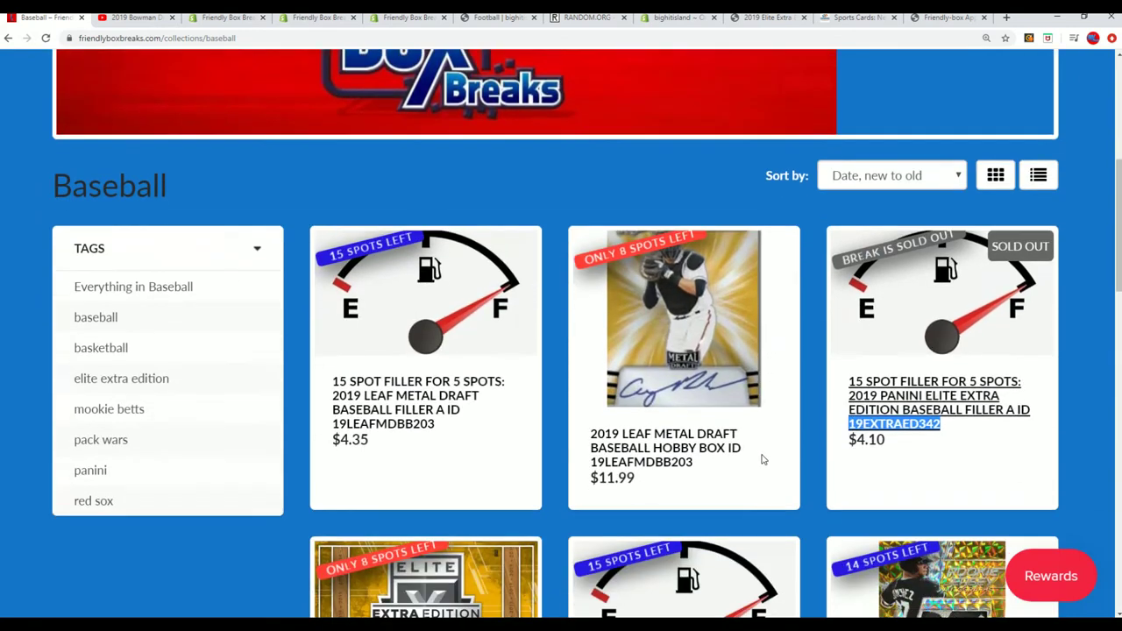
scroll(533, 443, down, 5)
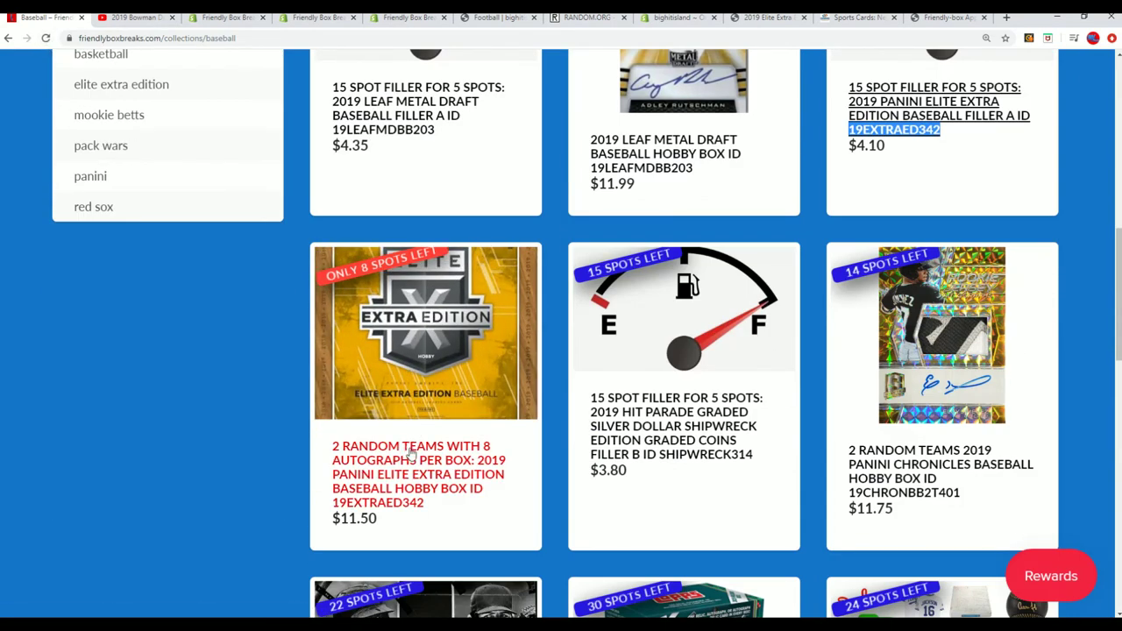
click(453, 507)
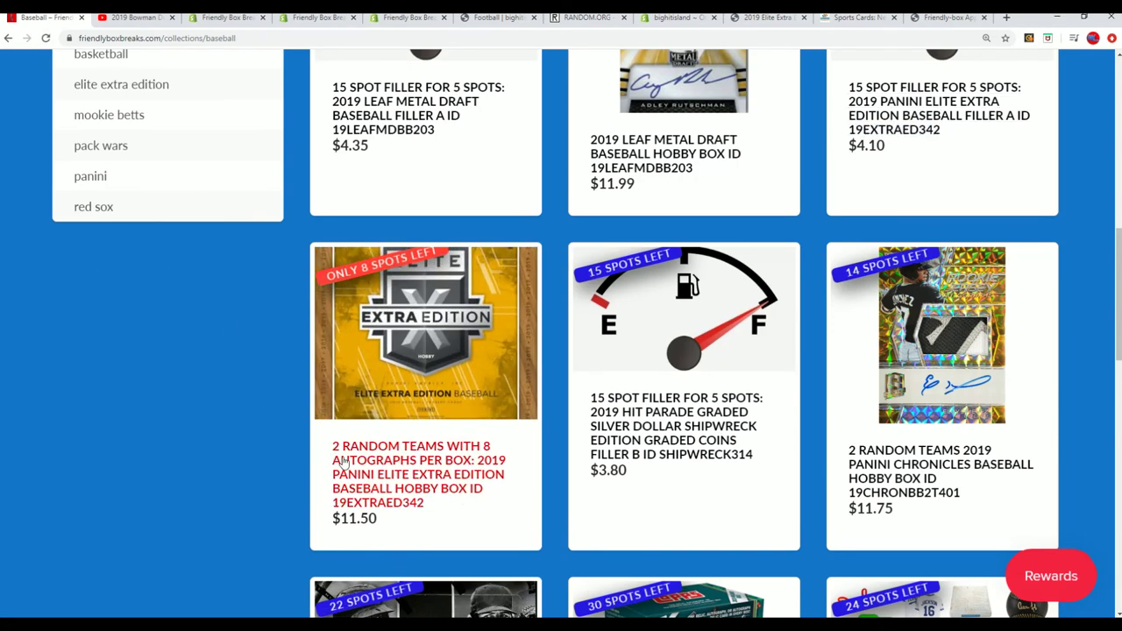
scroll(487, 481, up, 1)
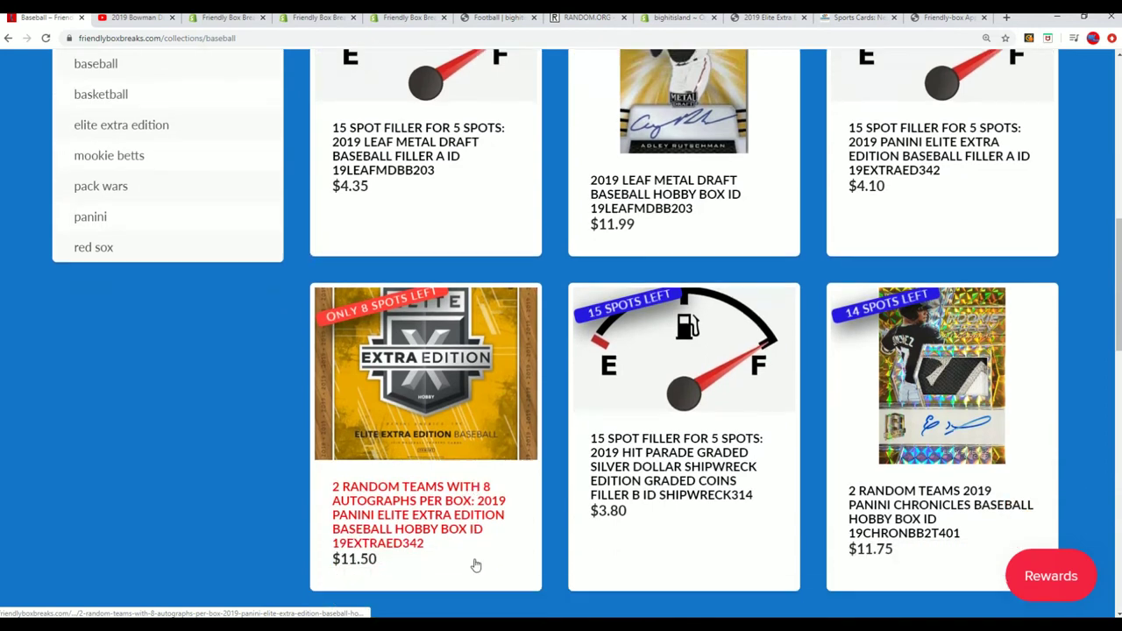
scroll(487, 481, down, 2)
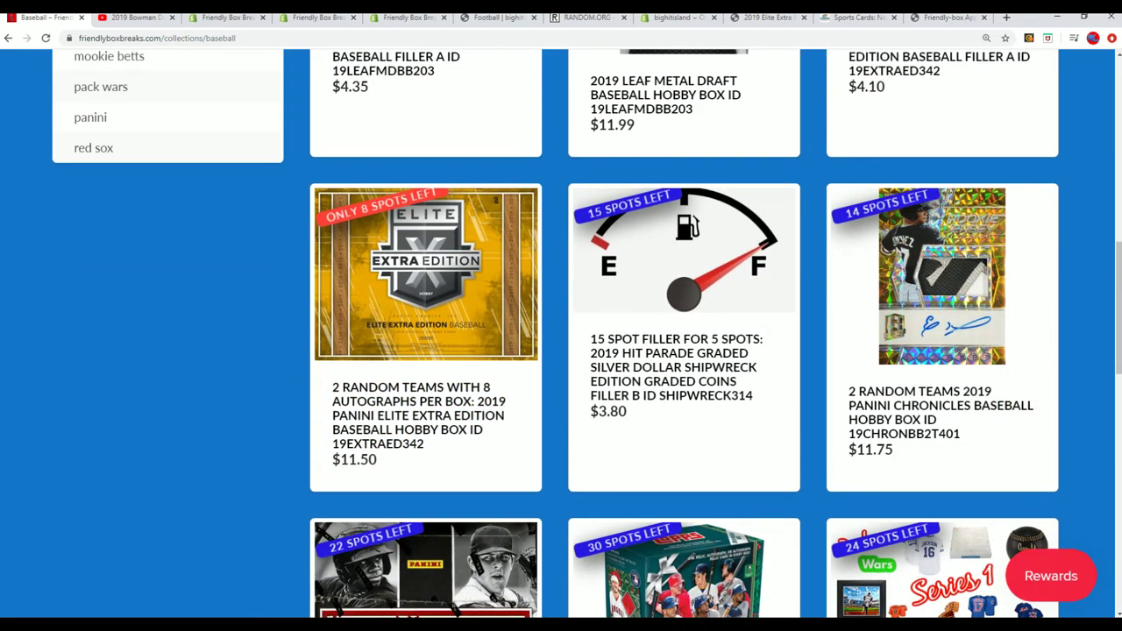